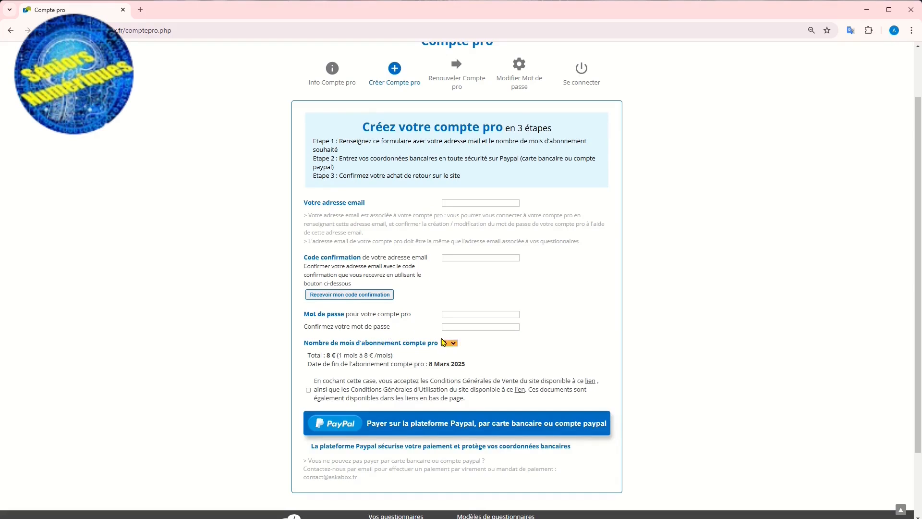
Check the subscription lengths in months offered for the new pro account, leaving the selection as it is.
click(452, 343)
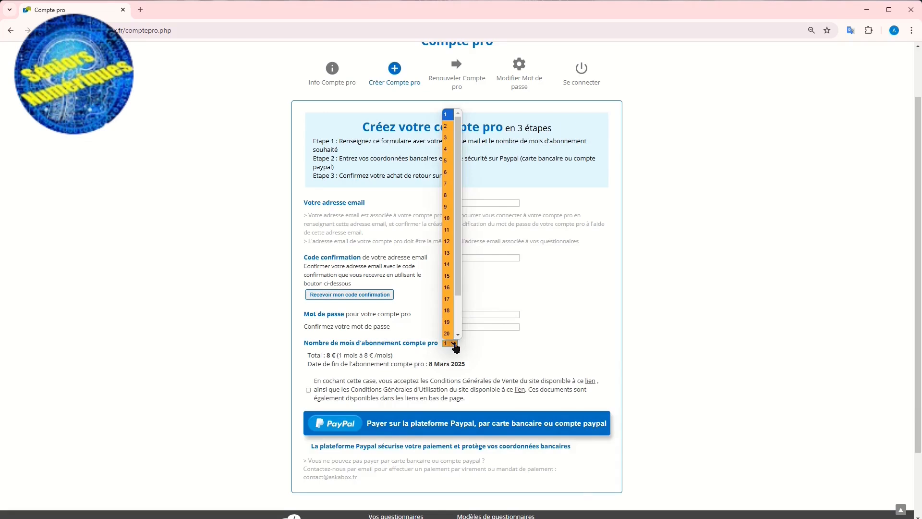
drag(460, 295, 459, 333)
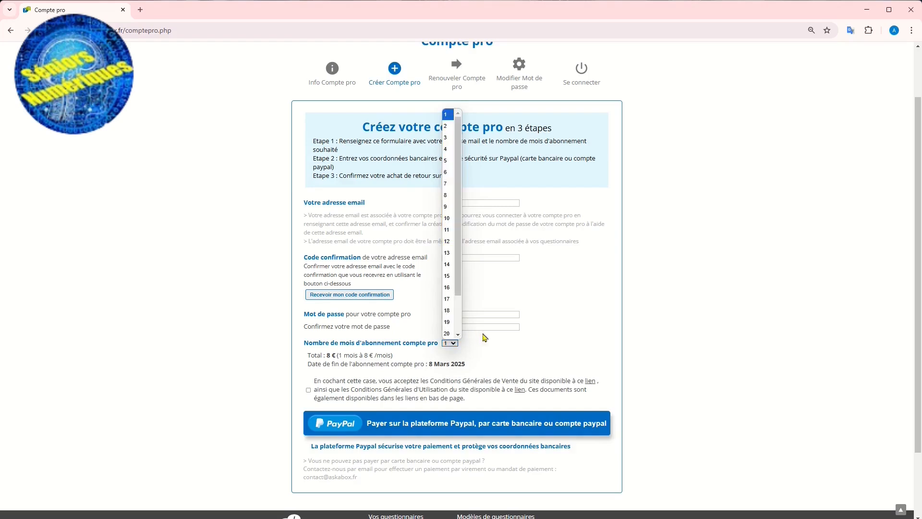
click(516, 352)
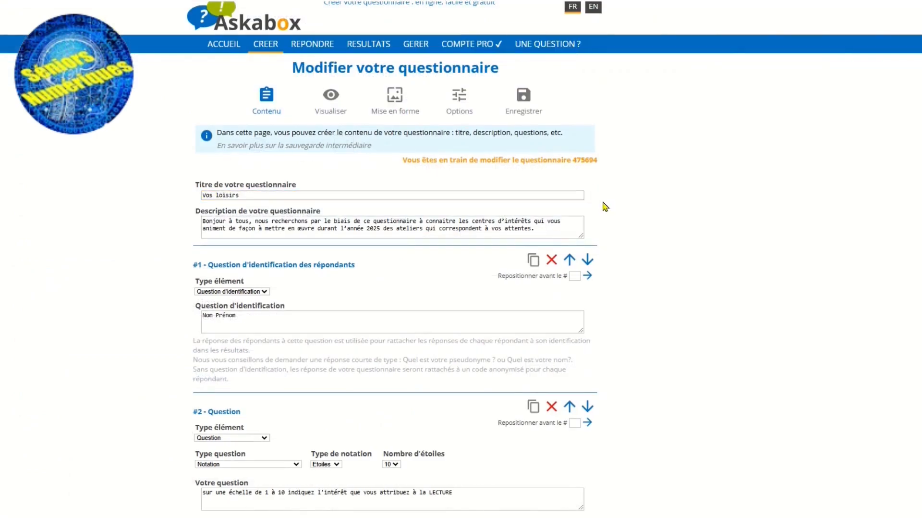
Examine the questionnaire's identification question and question 2's available question types, rating types and star counts.
click(281, 221)
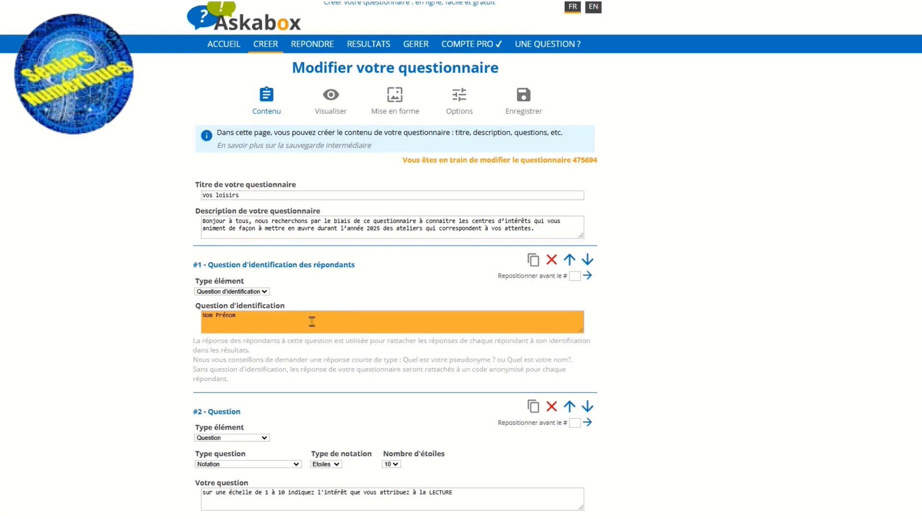
scroll(312, 320, down, 3)
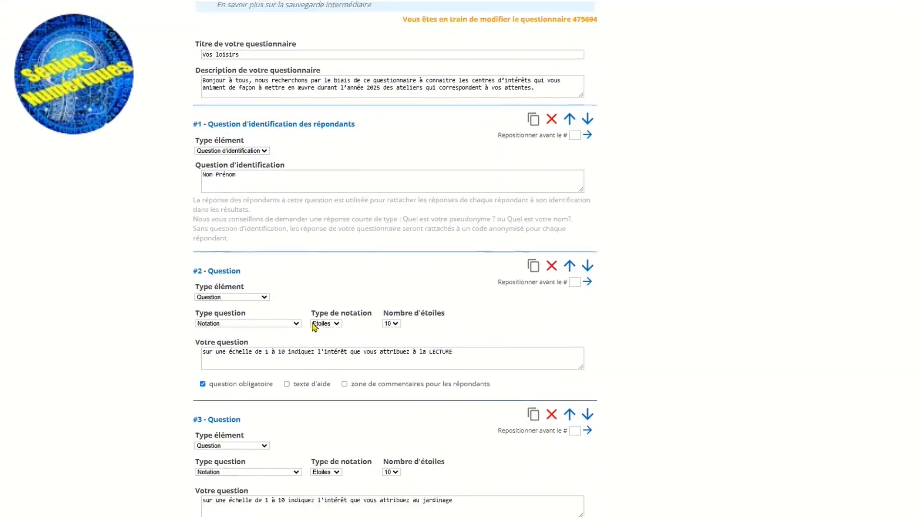
scroll(314, 327, up, 1)
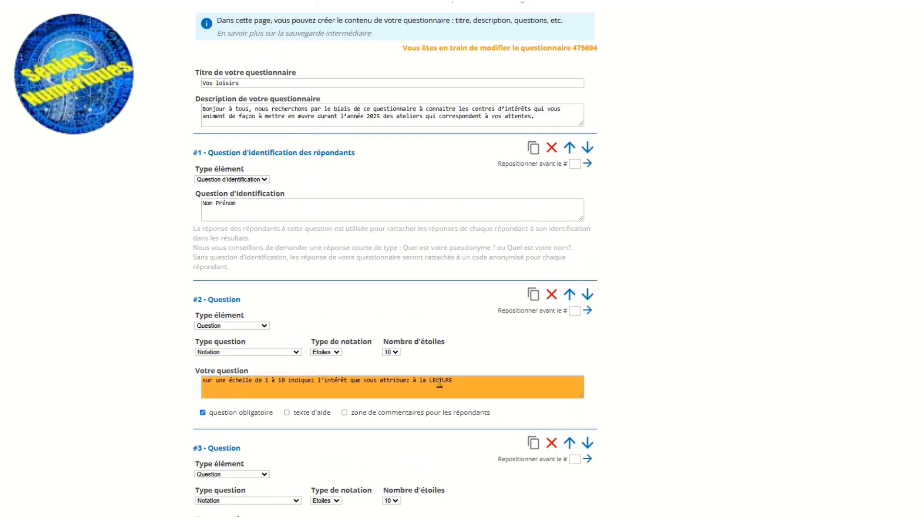
click(296, 353)
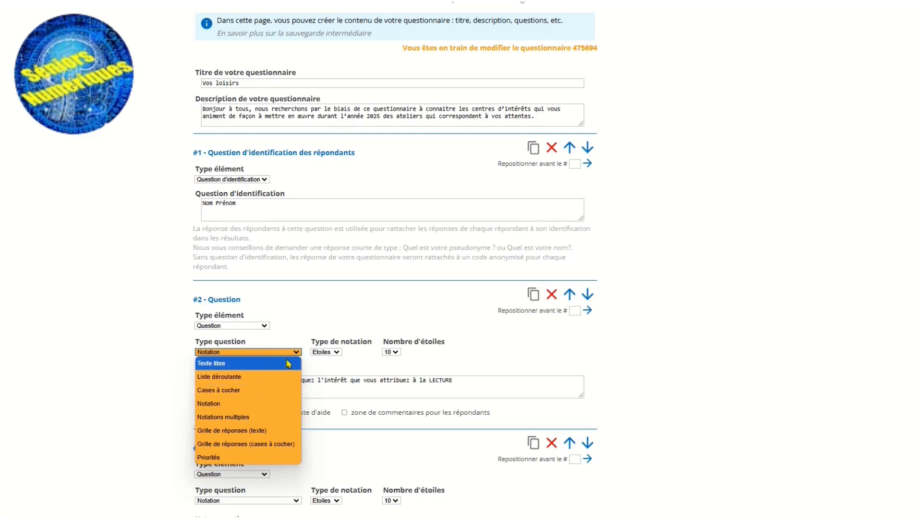
click(296, 354)
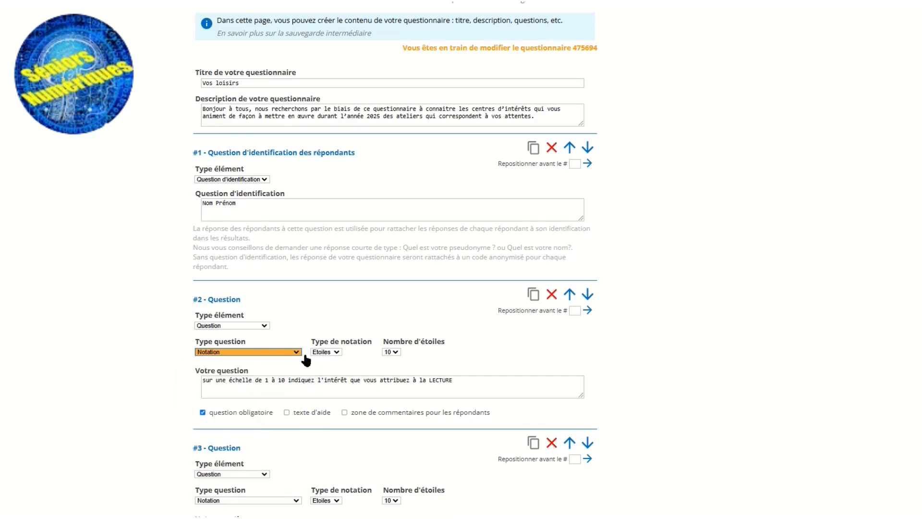
click(338, 354)
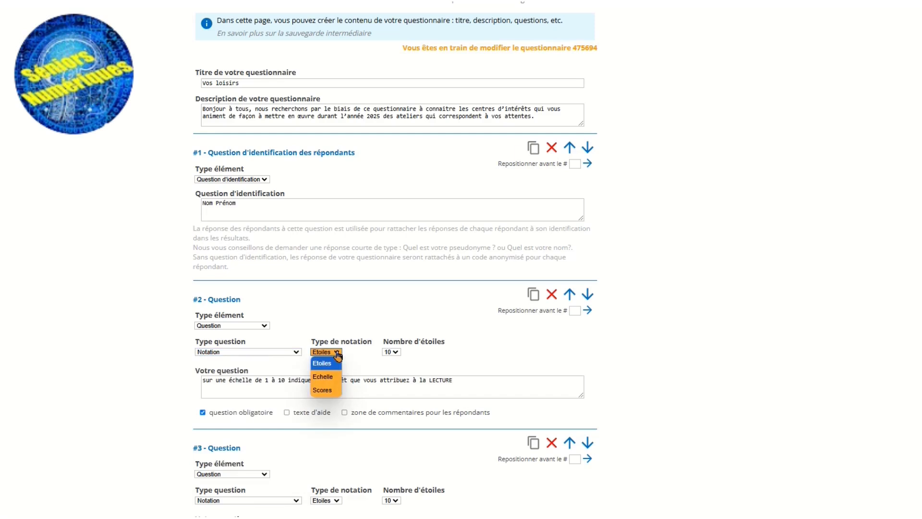
click(336, 354)
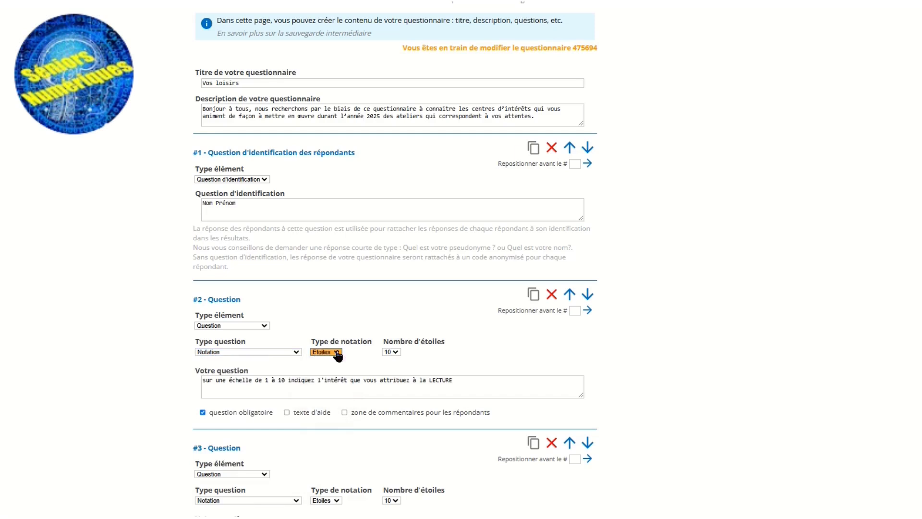
click(395, 354)
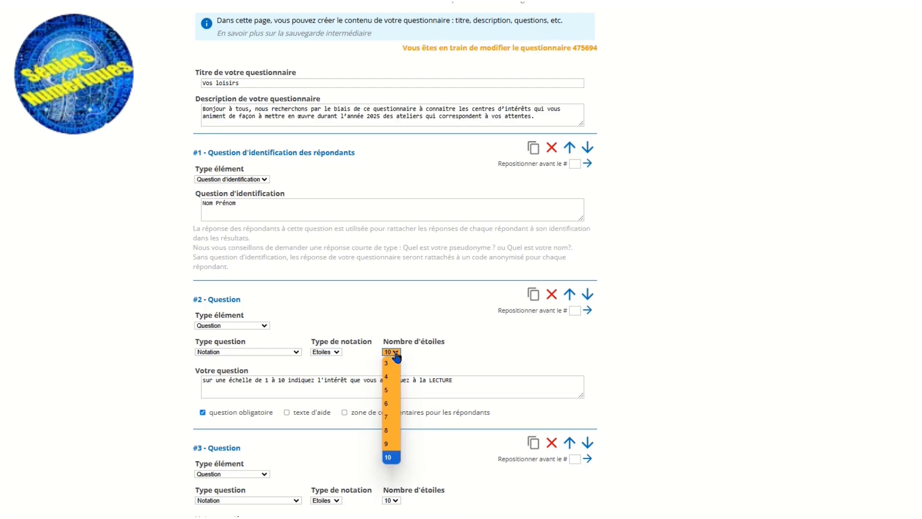
click(397, 355)
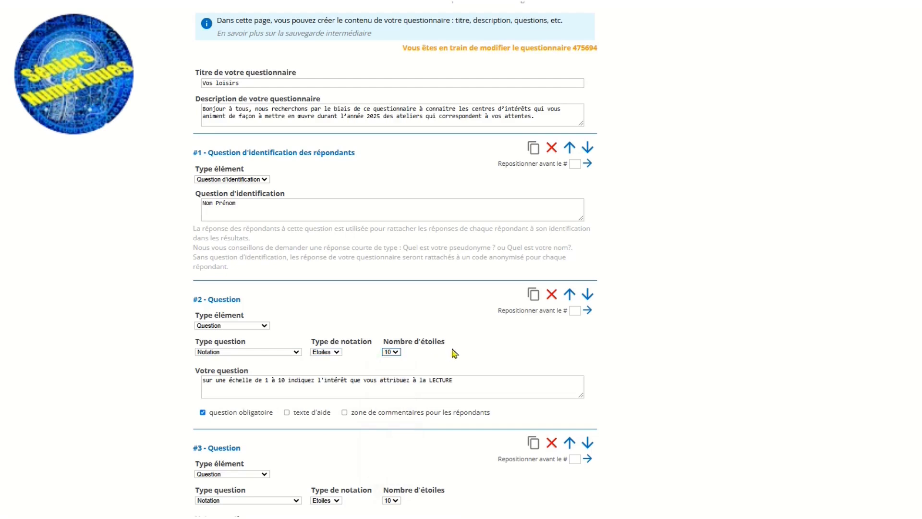
Examine question 10 about the ideal frequency, including its available question types and answer choices.
scroll(454, 353, down, 10)
scroll(461, 347, down, 8)
scroll(460, 346, down, 6)
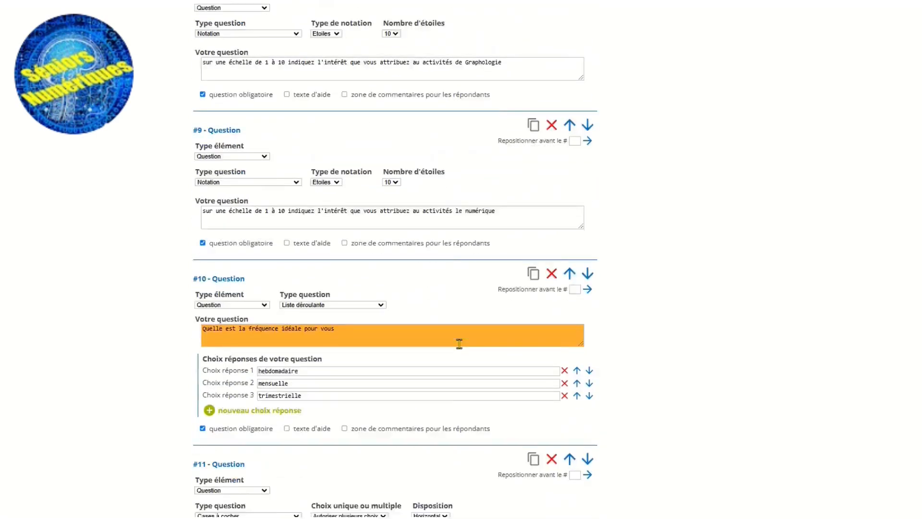
scroll(459, 344, down, 1)
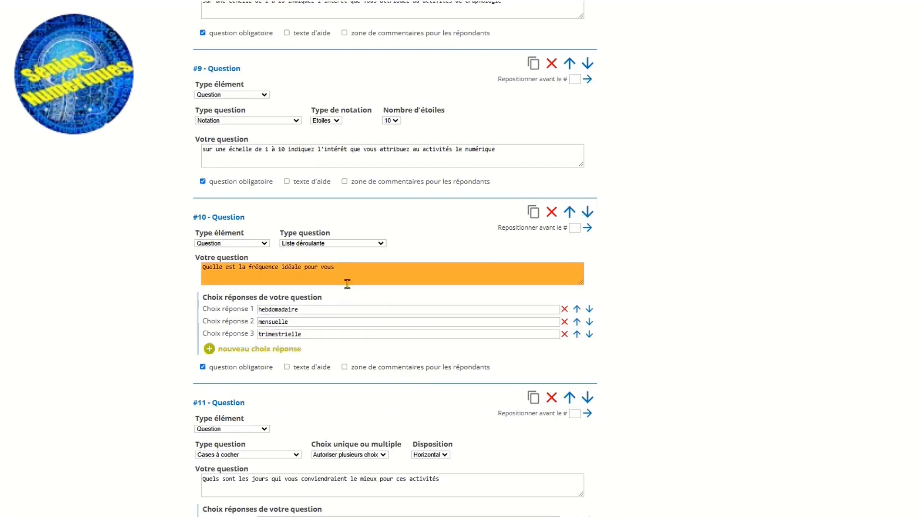
click(382, 244)
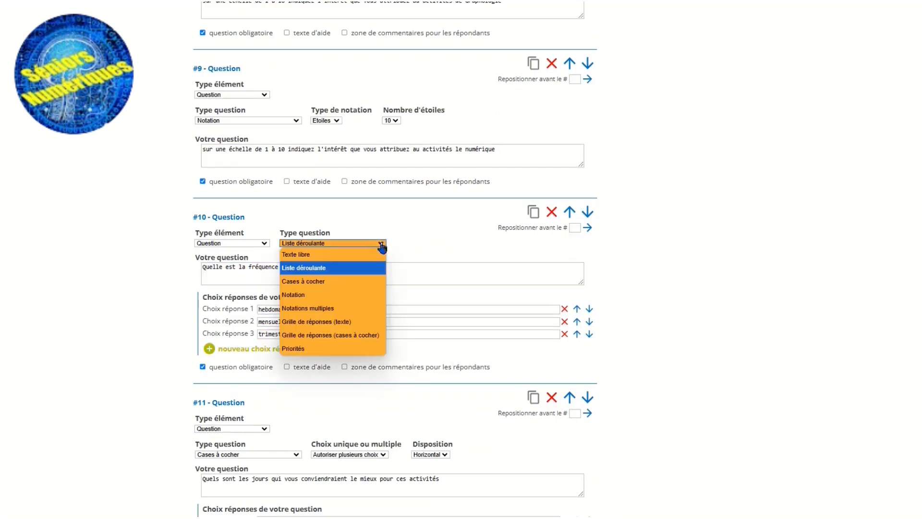
click(382, 244)
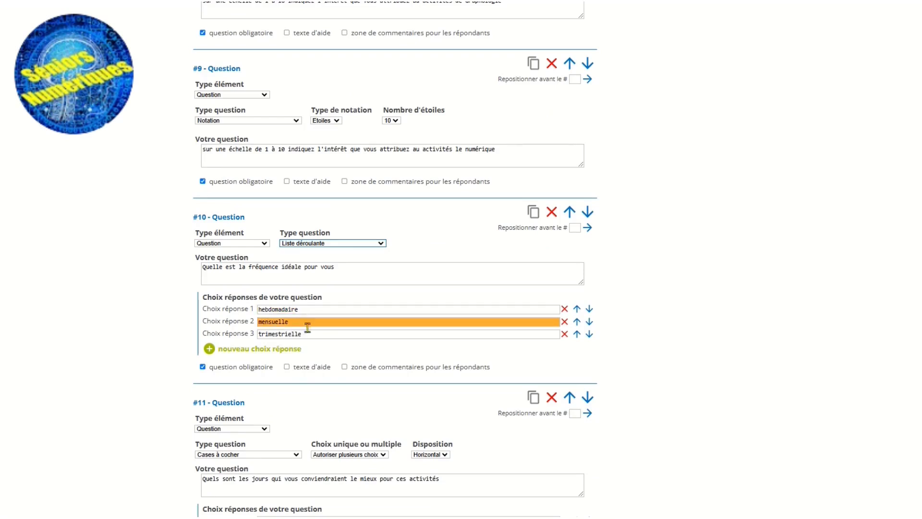
Examine question 11 about suitable days, including its options for single or multiple choice.
scroll(334, 313, down, 1)
scroll(334, 312, down, 4)
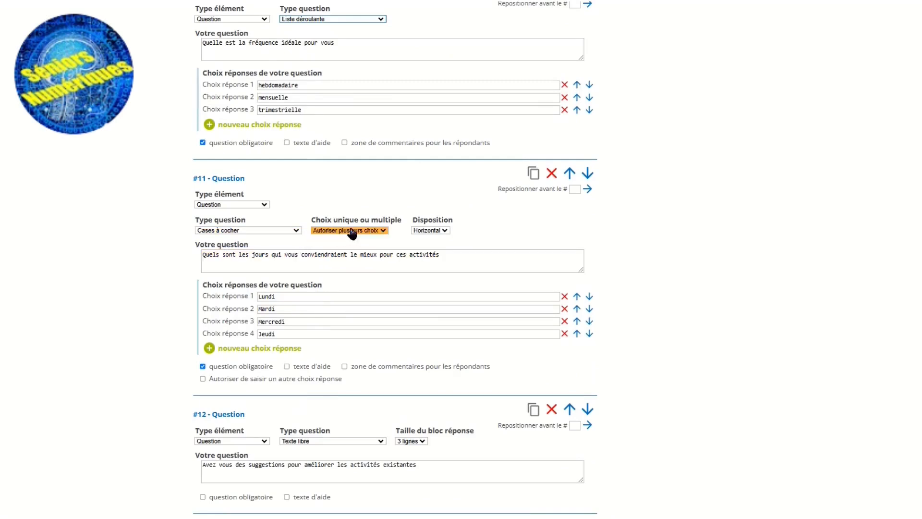
click(384, 232)
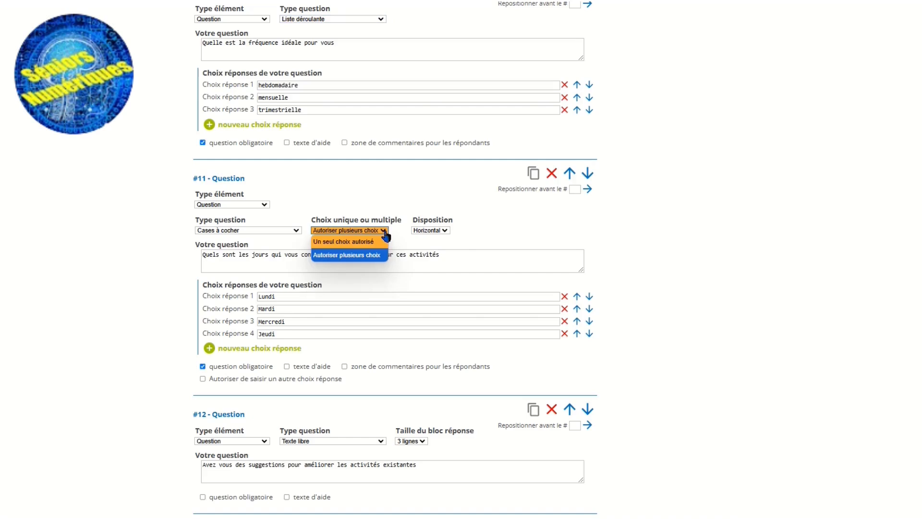
click(384, 233)
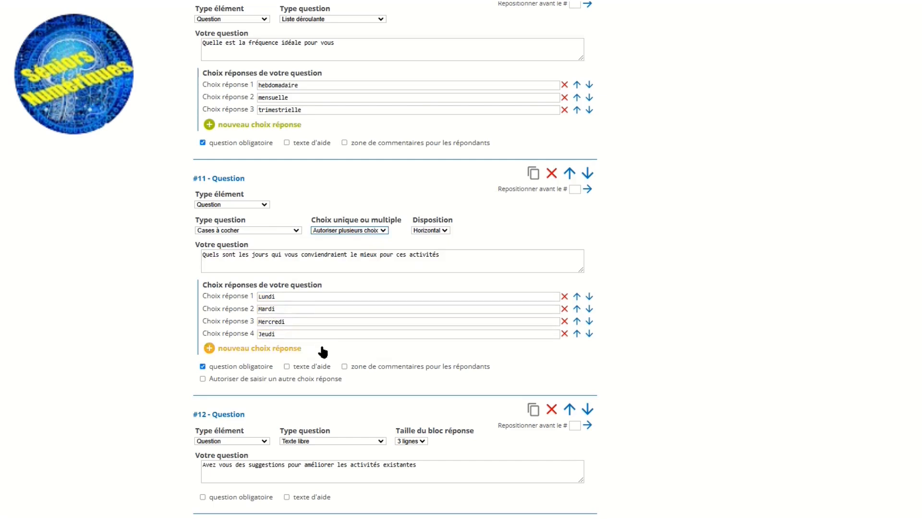
Add an empty fifth answer choice to question 11 and remove it again.
click(269, 349)
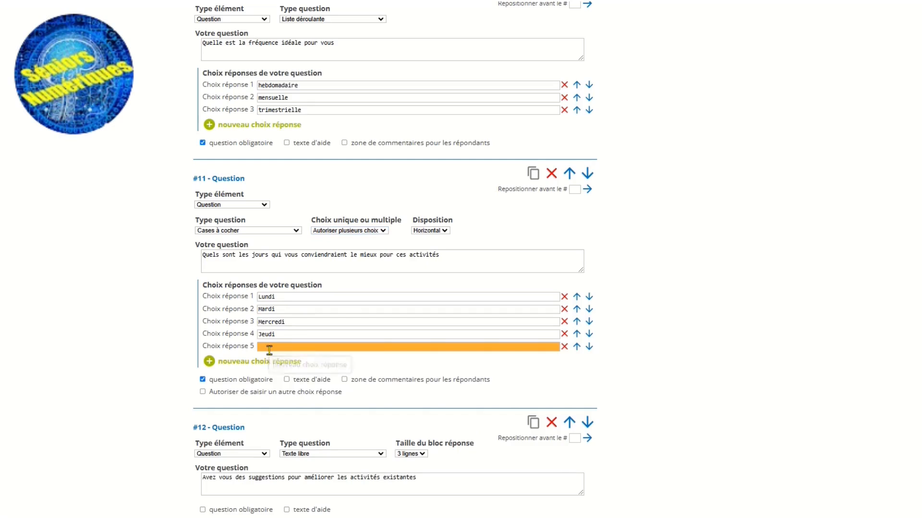
click(304, 347)
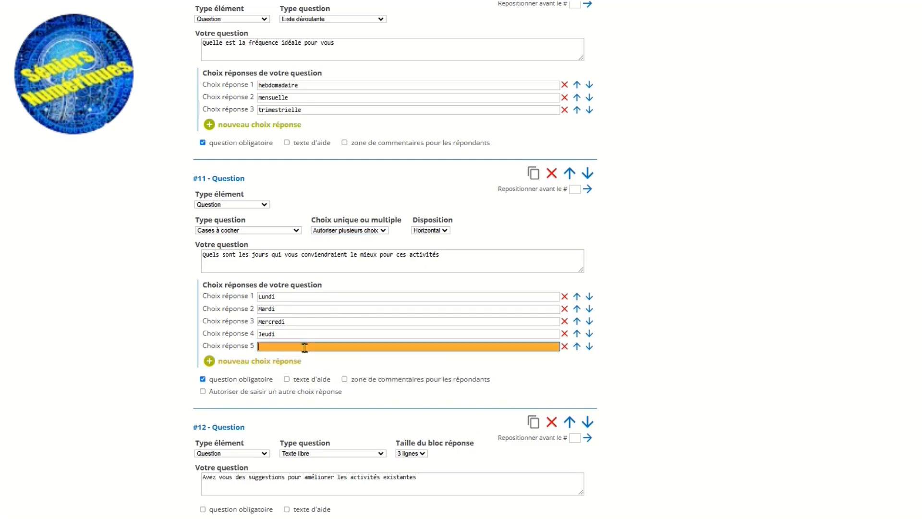
click(563, 347)
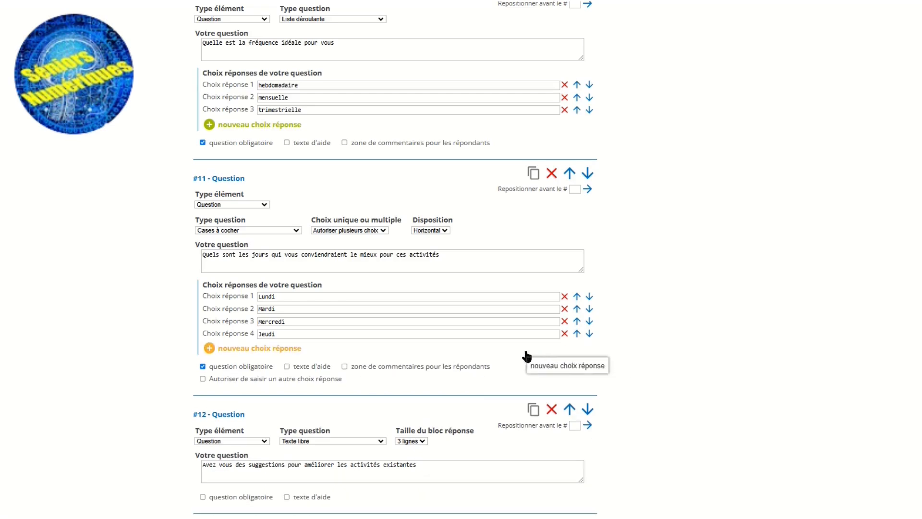
Review free-text questions 12 and 13 and the earlier questions back up to the start of the questionnaire.
scroll(375, 346, down, 5)
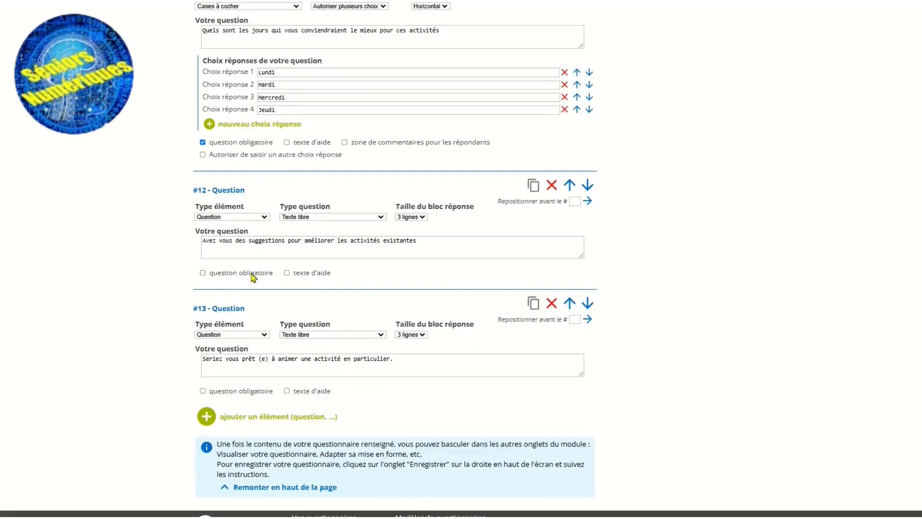
click(220, 254)
scroll(264, 380, up, 4)
scroll(267, 380, up, 7)
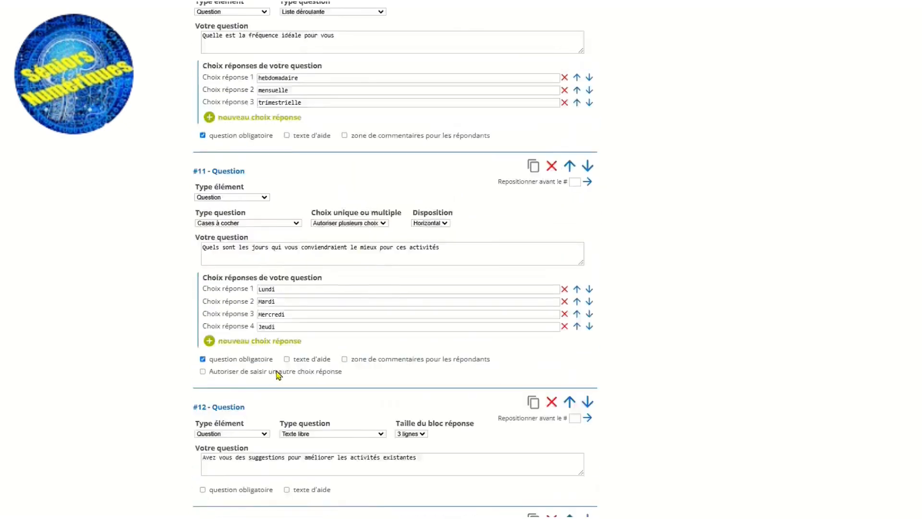
scroll(284, 369, up, 6)
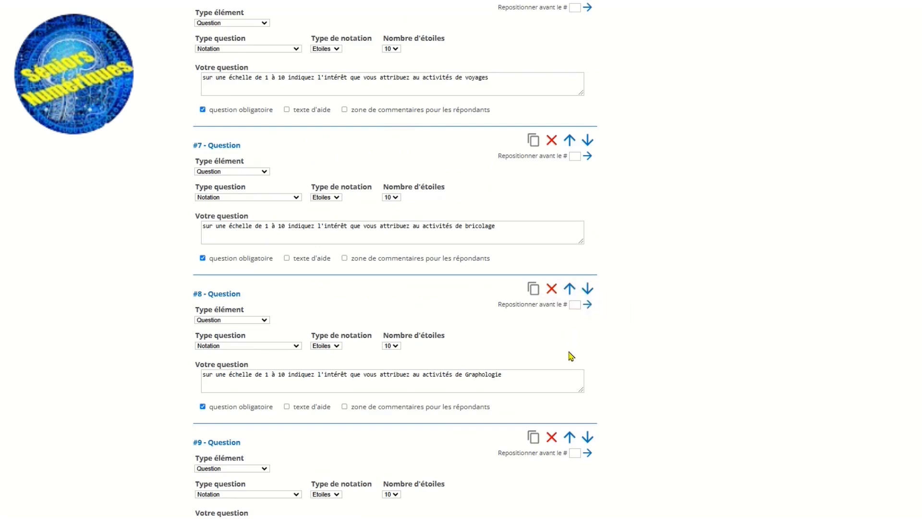
scroll(504, 347, up, 4)
scroll(505, 347, up, 8)
scroll(501, 343, up, 7)
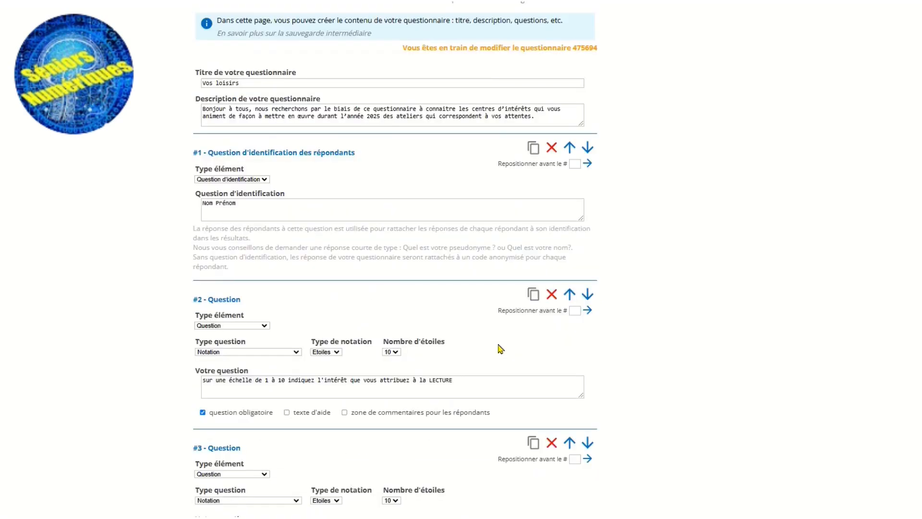
scroll(501, 350, up, 3)
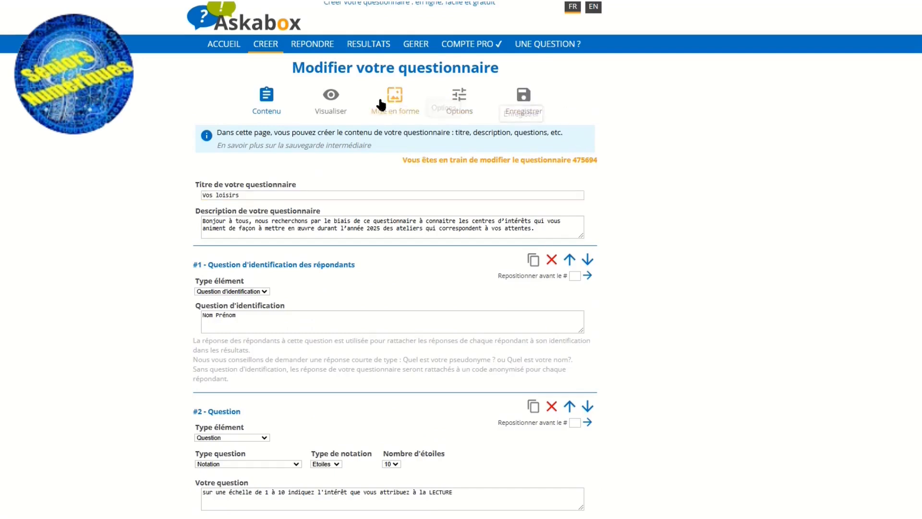
Add the image Seniors_numériques-removebg-preview as the questionnaire's logo in the layout settings.
click(394, 106)
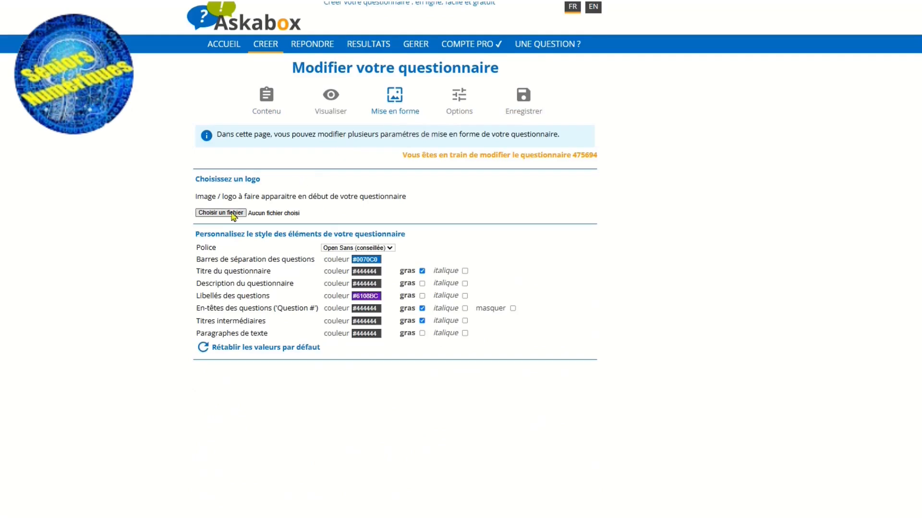
click(228, 213)
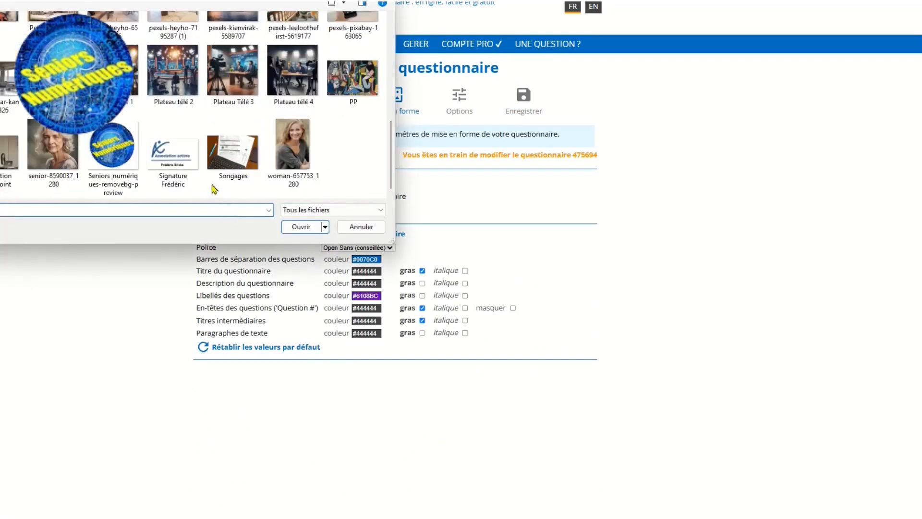
click(139, 166)
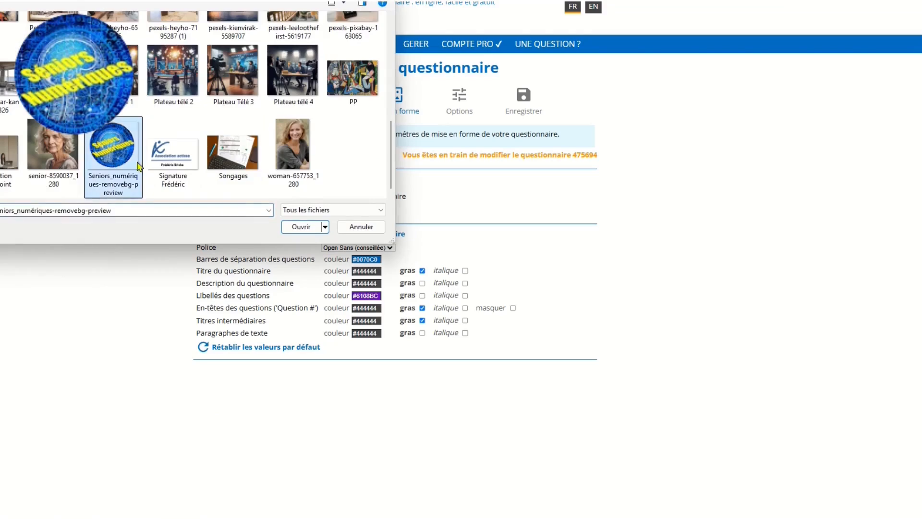
click(294, 231)
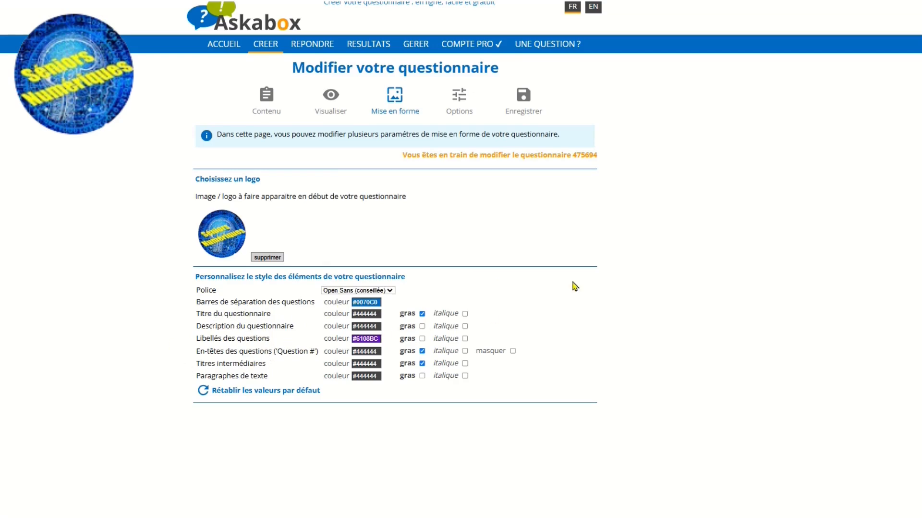
Preview the questionnaire as respondents see it and examine the logo, introduction and star-rating questions.
click(334, 114)
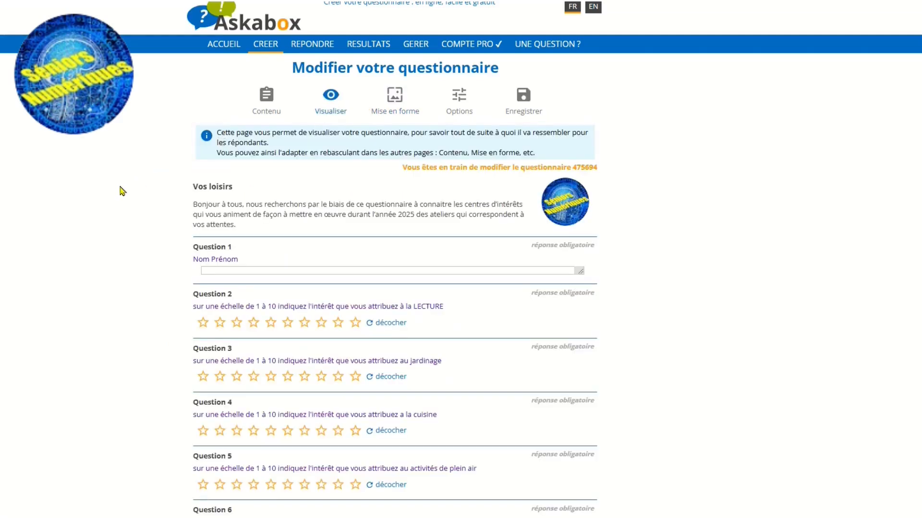
scroll(123, 191, down, 2)
scroll(123, 190, down, 1)
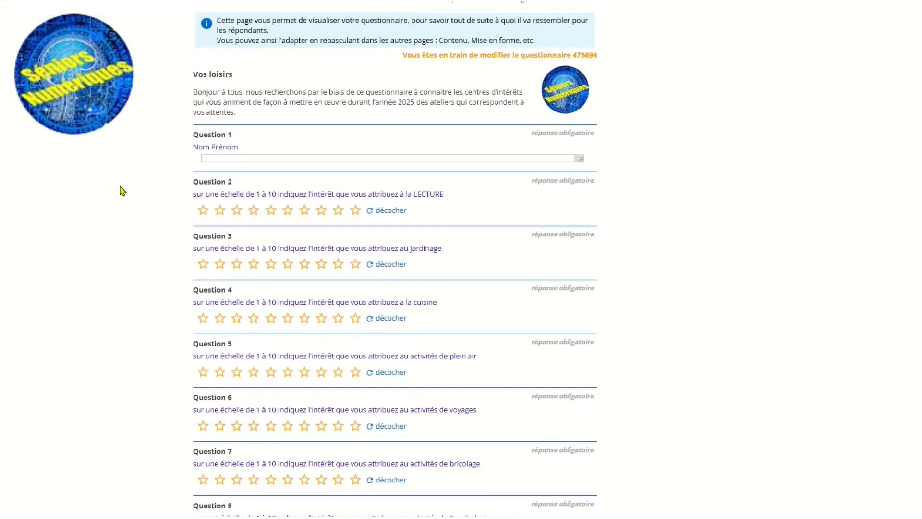
scroll(123, 191, down, 1)
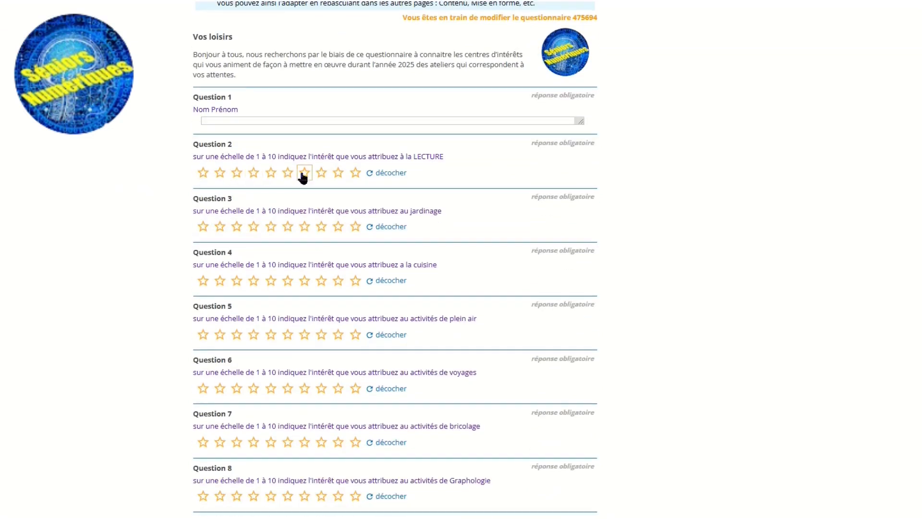
scroll(189, 313, down, 3)
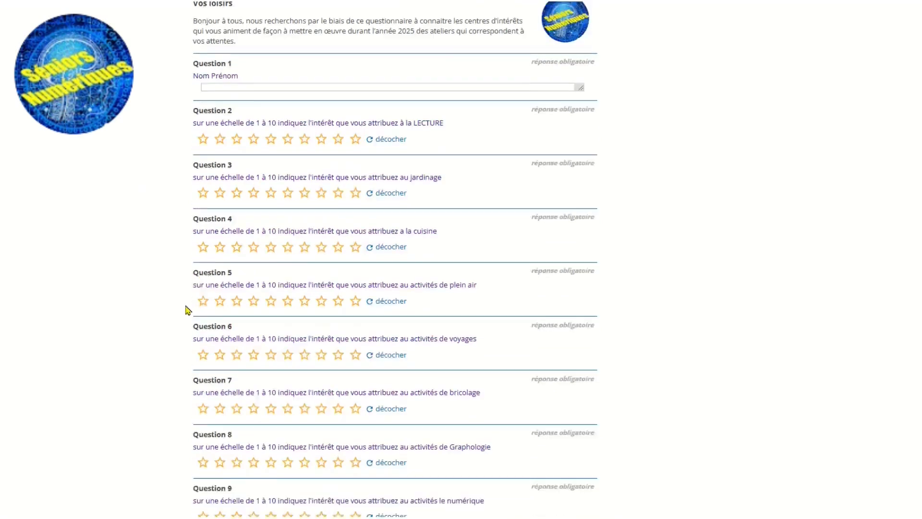
Check questions 5 to 13 in the questionnaire preview, including the frequency choices, the day checkboxes and the free-text fields.
scroll(187, 309, down, 3)
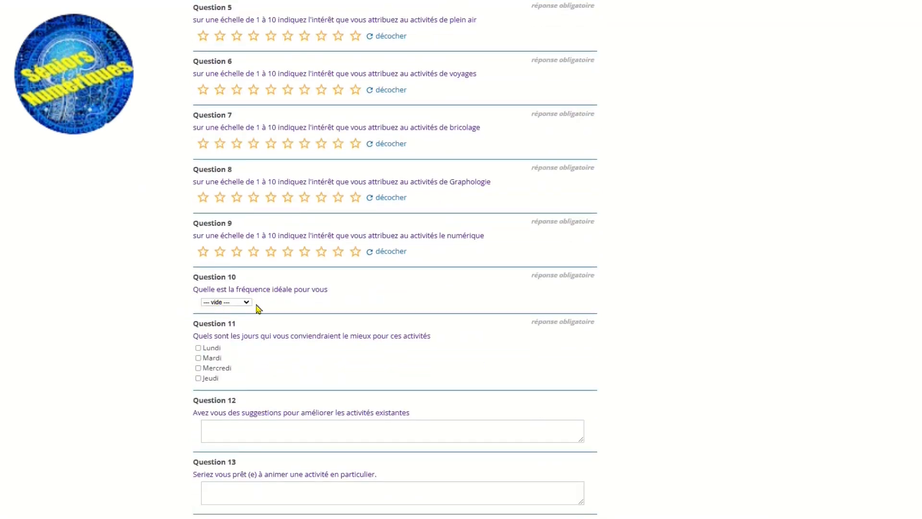
click(247, 308)
click(247, 308)
scroll(186, 364, down, 2)
scroll(186, 366, down, 1)
click(208, 342)
click(227, 332)
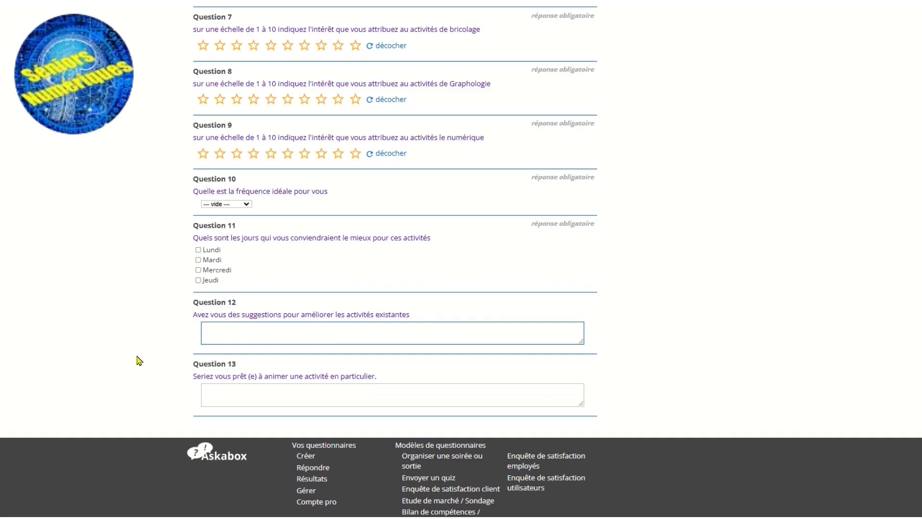
Save the modified questionnaire and review the access links for answering, results and administration.
scroll(140, 361, up, 12)
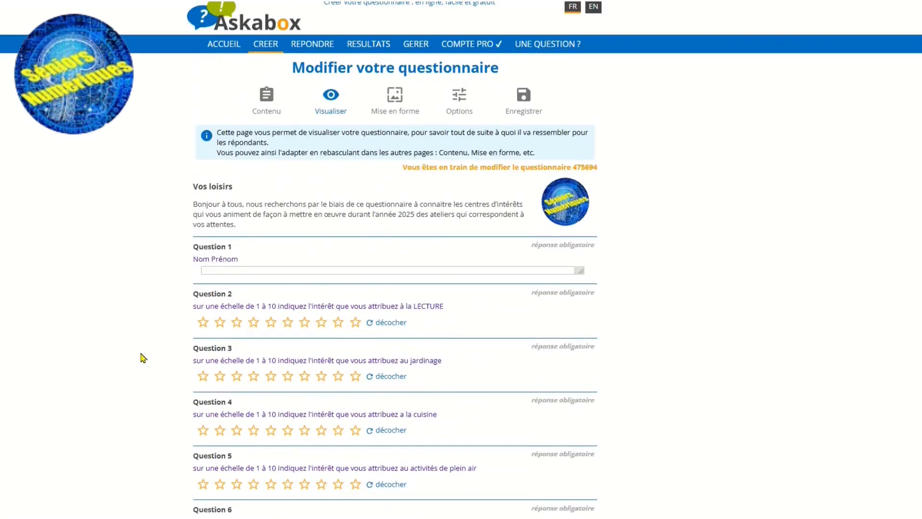
click(523, 106)
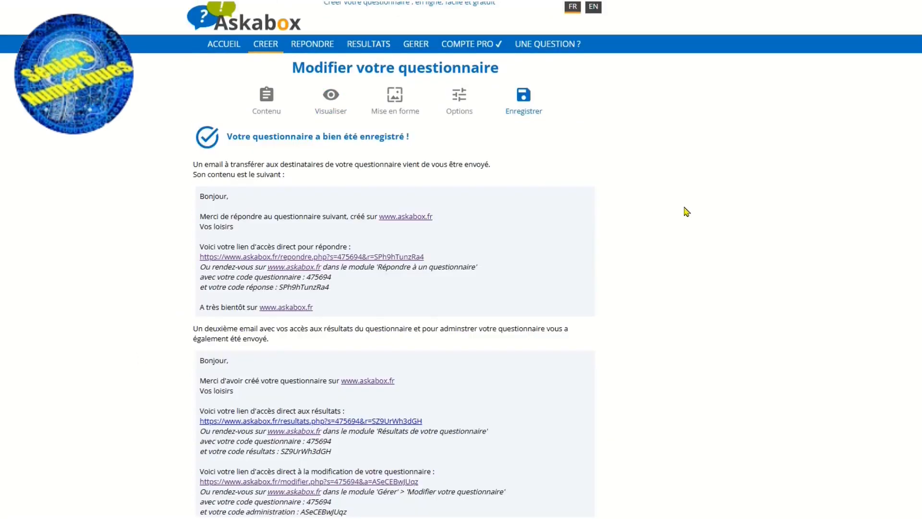
scroll(687, 211, down, 2)
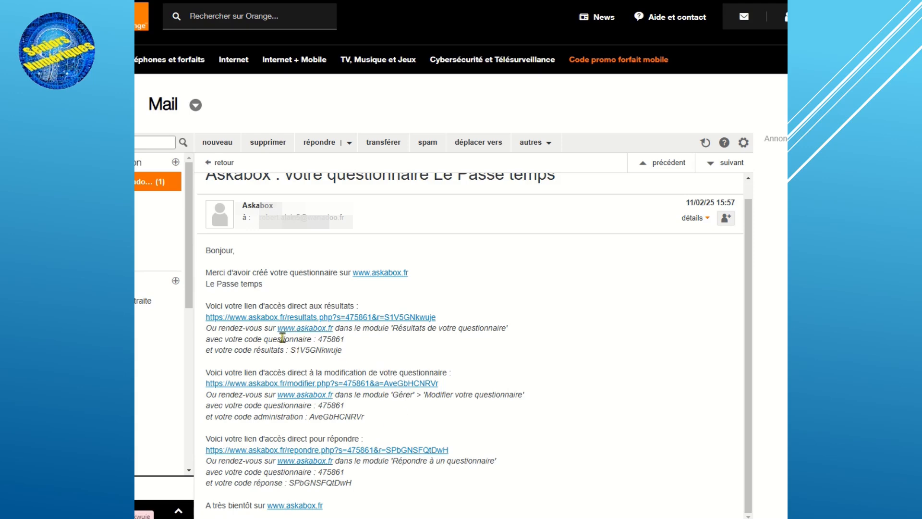
Open the results of the "Le Passe temps" questionnaire from its Askabox e-mail and review the summary and respondent list.
click(305, 318)
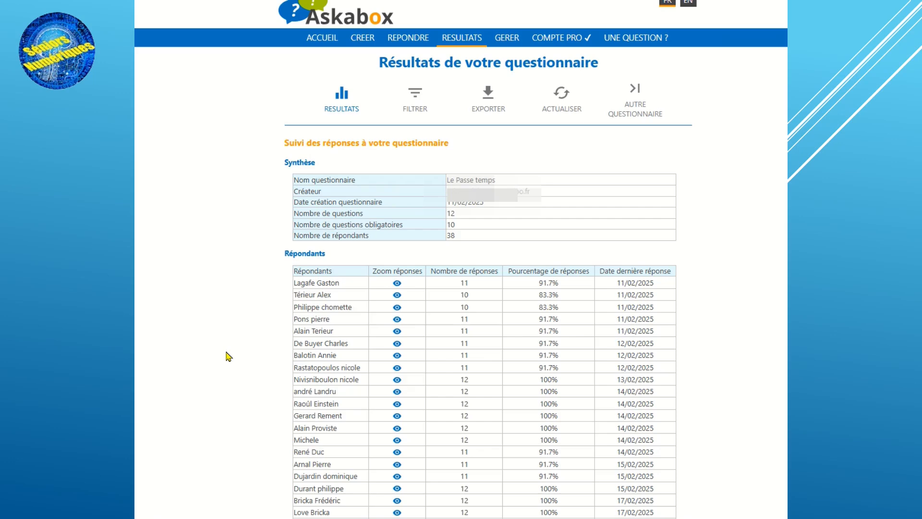
scroll(228, 356, down, 6)
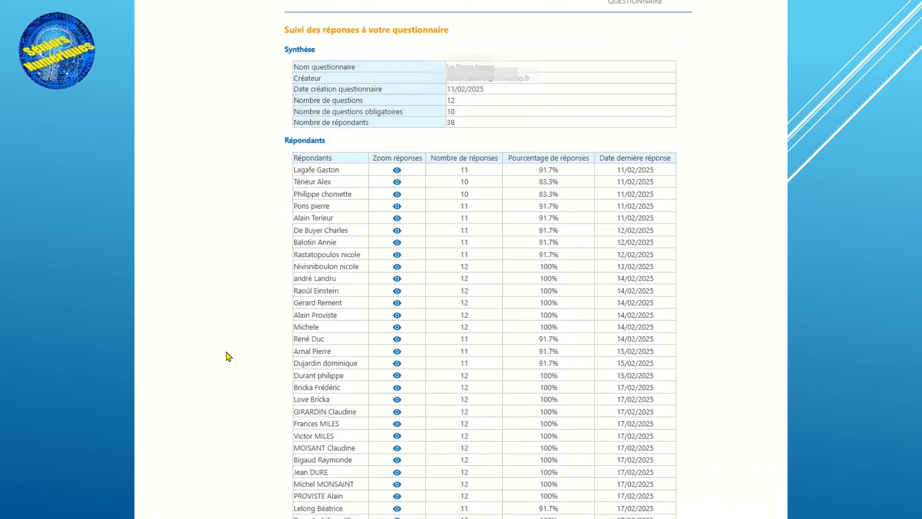
scroll(228, 356, down, 8)
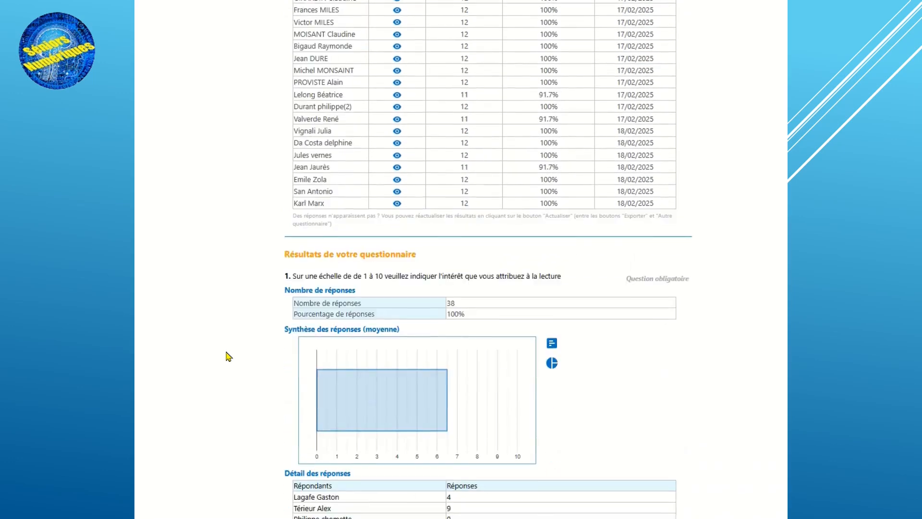
scroll(228, 356, down, 1)
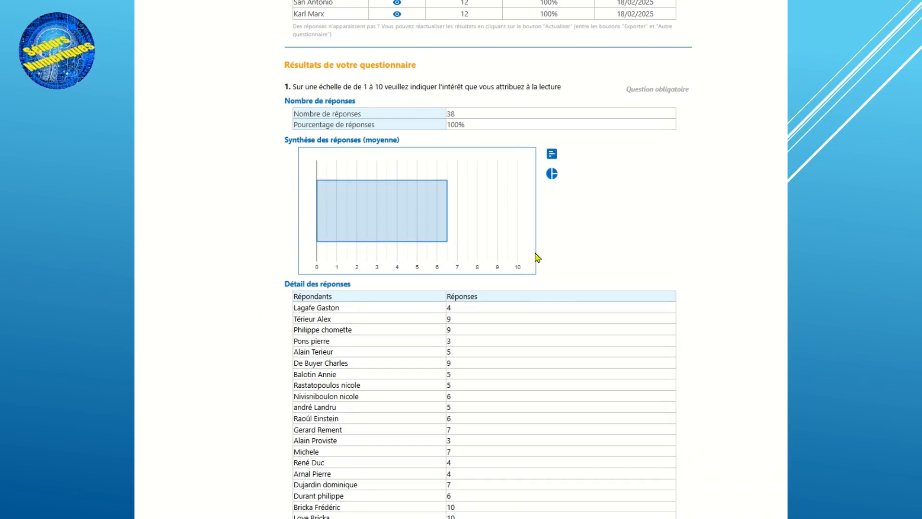
Compare the question 1 reading-interest results as a pie chart and as a histogram, ending on the histogram.
click(552, 174)
click(548, 157)
click(552, 174)
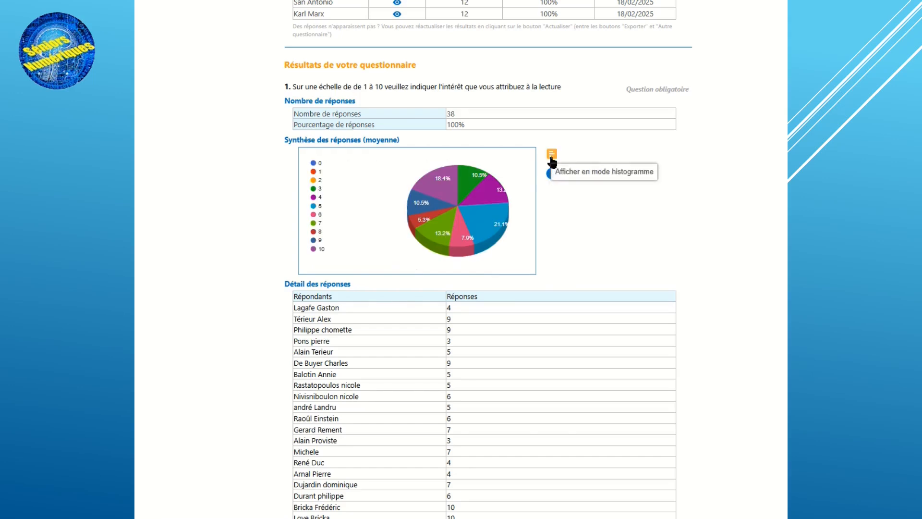
click(551, 160)
Look through the charts and detailed answers of the rating questions up to question 9 on the ideal frequency.
scroll(718, 245, down, 1)
scroll(718, 246, down, 15)
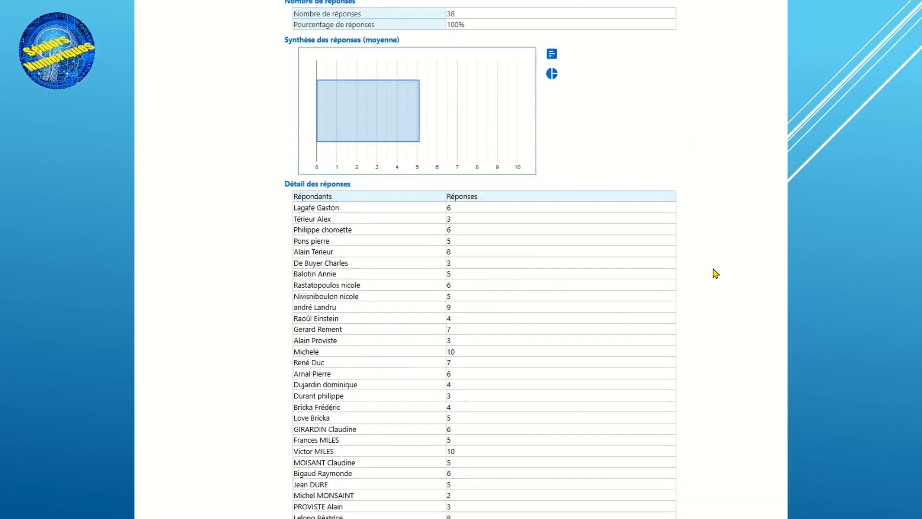
scroll(715, 273, down, 5)
scroll(489, 259, down, 20)
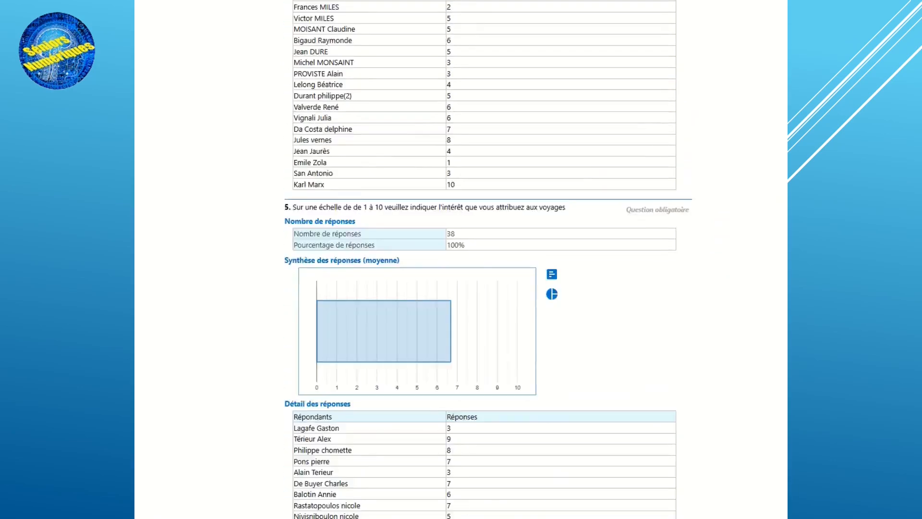
scroll(480, 259, down, 20)
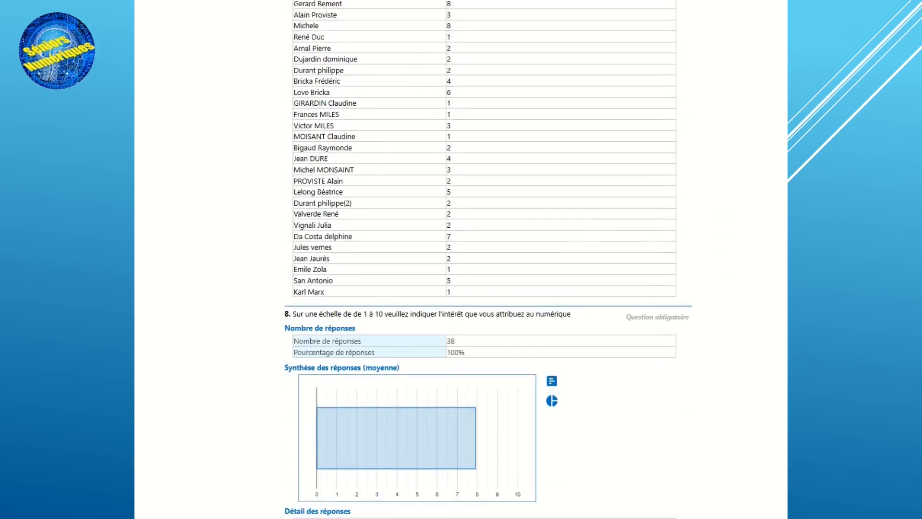
scroll(489, 260, down, 12)
scroll(489, 260, up, 3)
scroll(488, 259, up, 1)
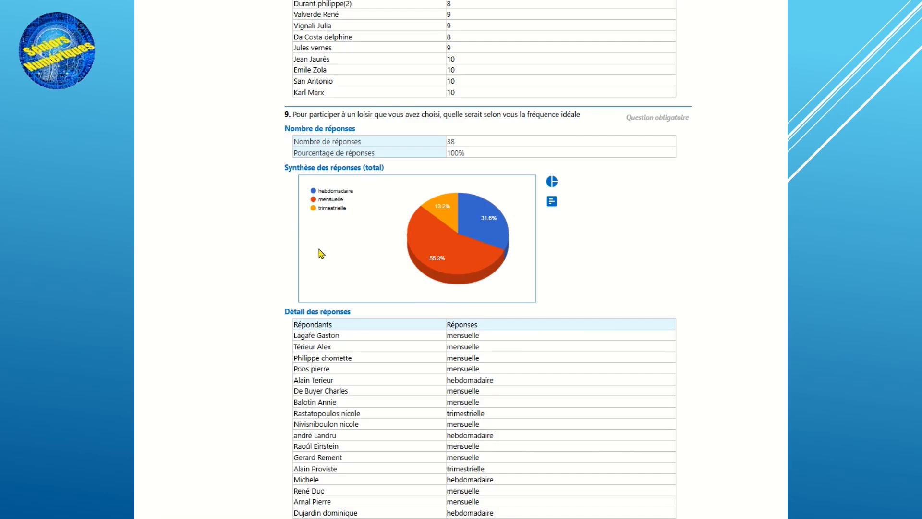
Examine the question 9 frequency results by slice and as a histogram bar by bar, then restore the pie chart.
mouse_move(437, 243)
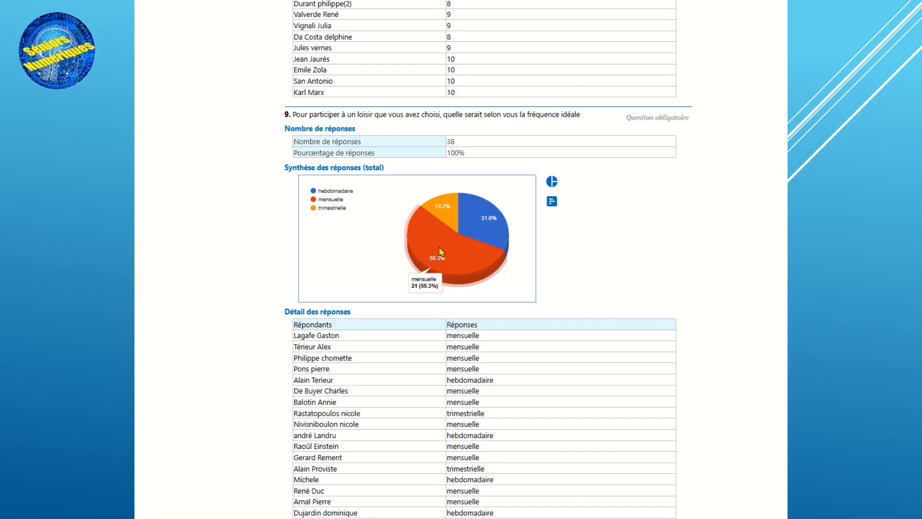
click(553, 205)
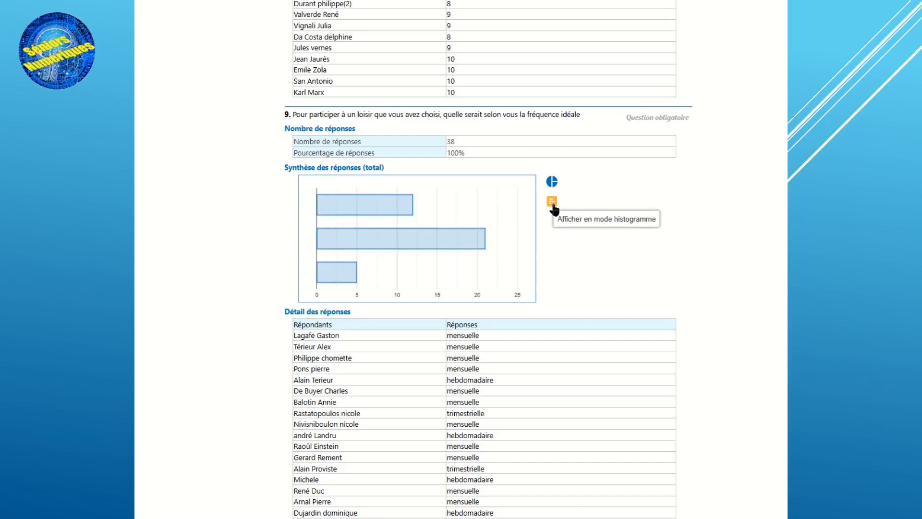
mouse_move(366, 204)
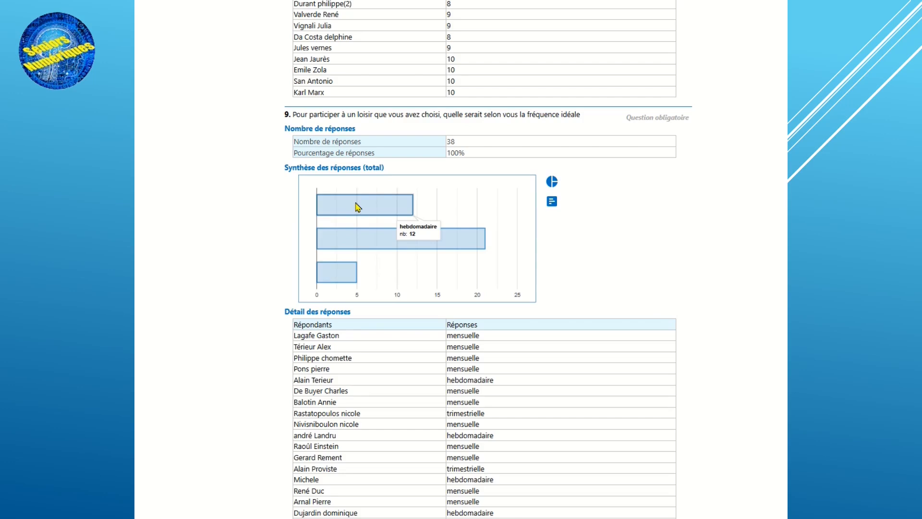
mouse_move(344, 239)
mouse_move(331, 275)
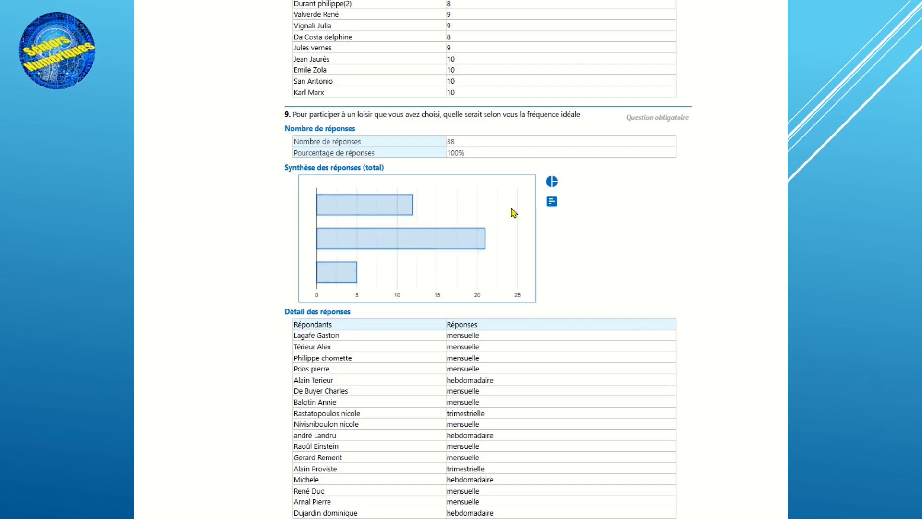
click(554, 184)
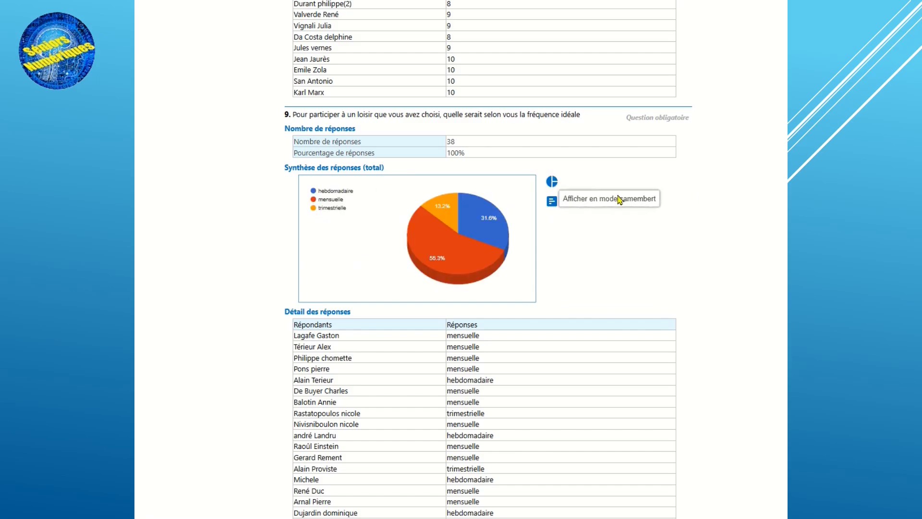
Examine the question 10 pie chart of preferred days, checking the Mercredi and Jeudi slices.
scroll(733, 226, down, 6)
scroll(741, 247, down, 7)
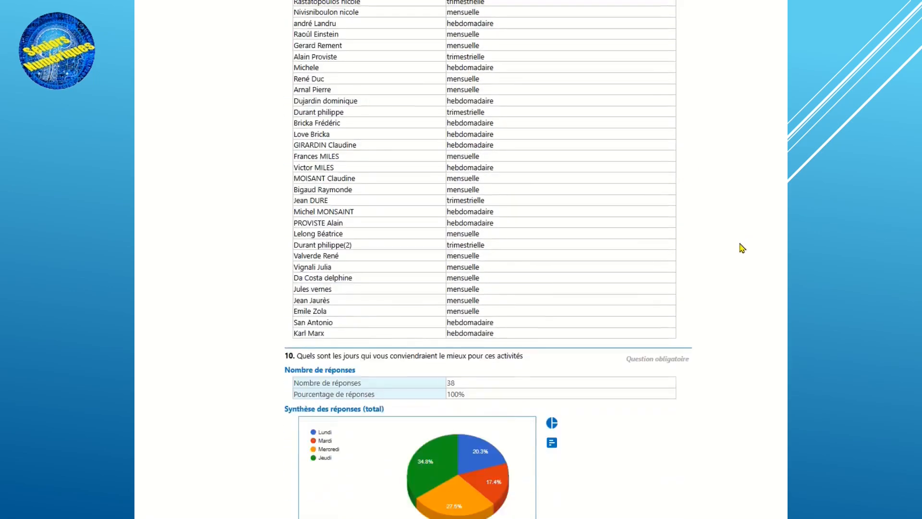
scroll(741, 247, down, 1)
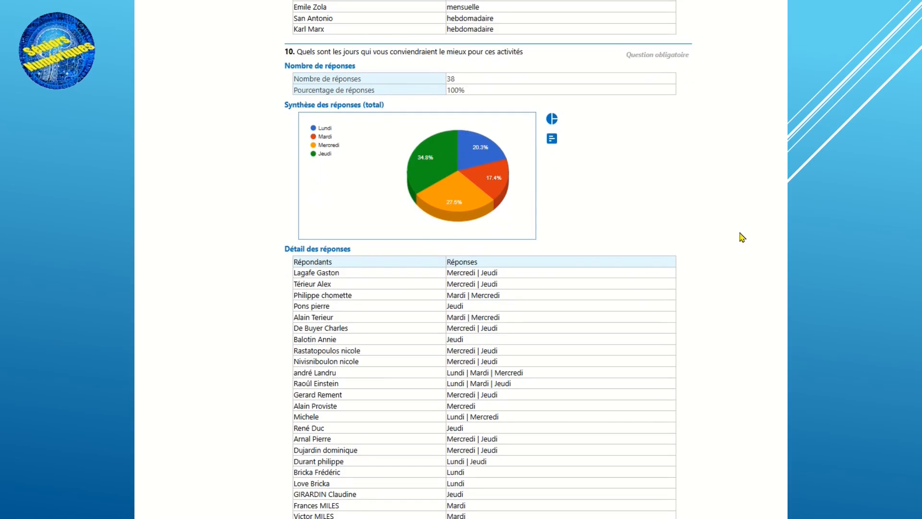
mouse_move(425, 201)
mouse_move(430, 167)
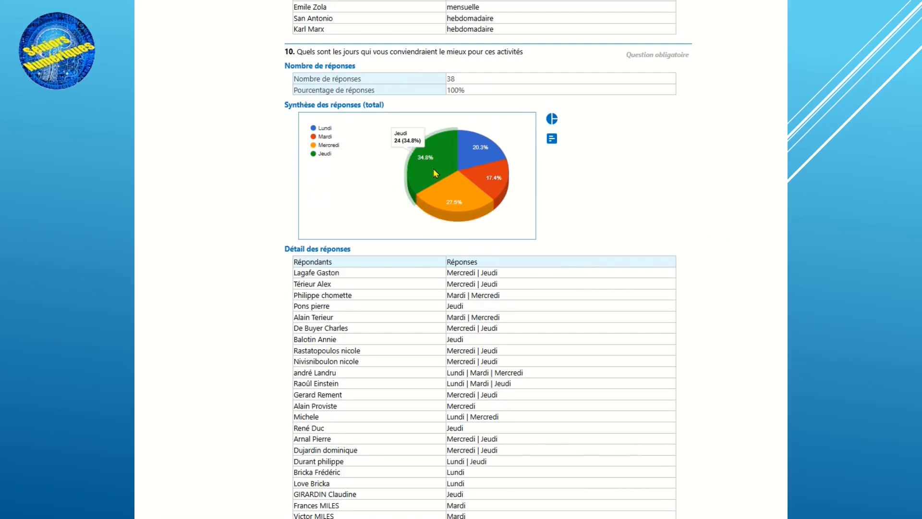
Read the free-text answers to questions 11 and 12, then return to the preferred-days chart of question 10.
scroll(720, 168, down, 8)
scroll(721, 188, down, 11)
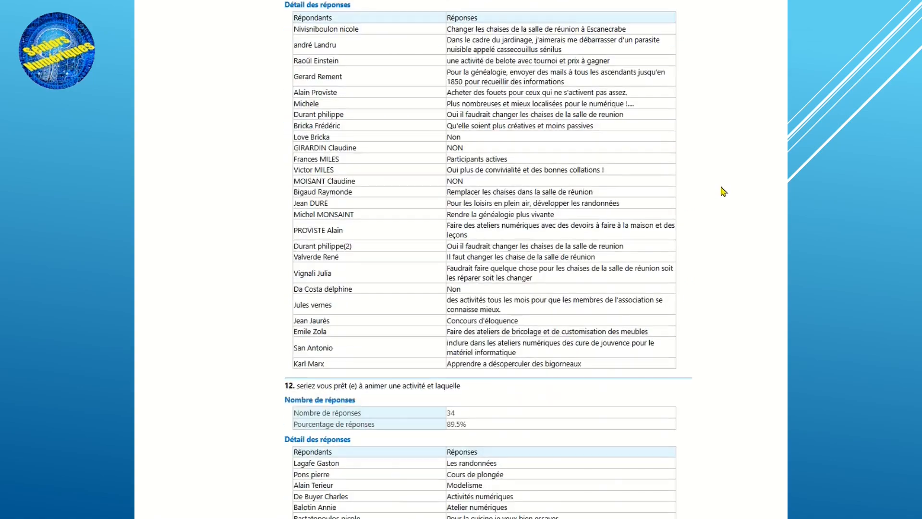
scroll(727, 189, down, 7)
scroll(727, 190, up, 8)
scroll(727, 190, up, 3)
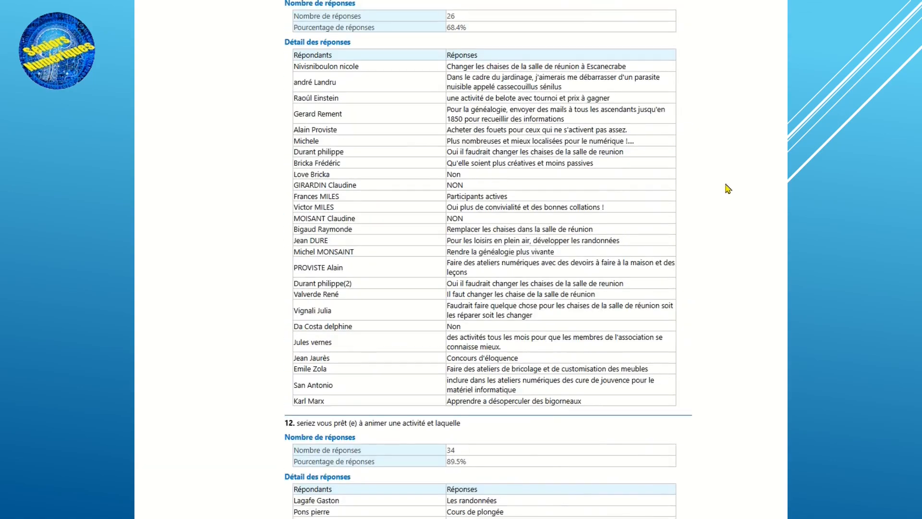
scroll(728, 188, down, 8)
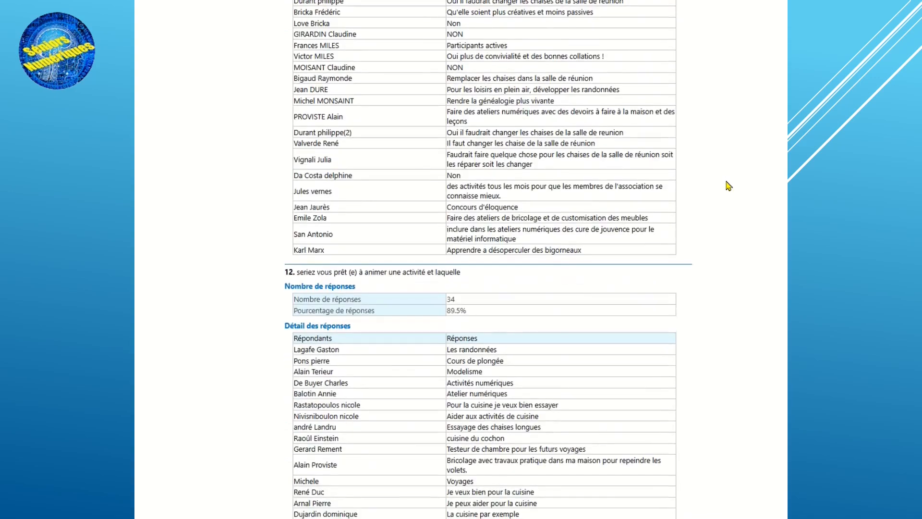
scroll(727, 187, down, 2)
scroll(728, 192, up, 18)
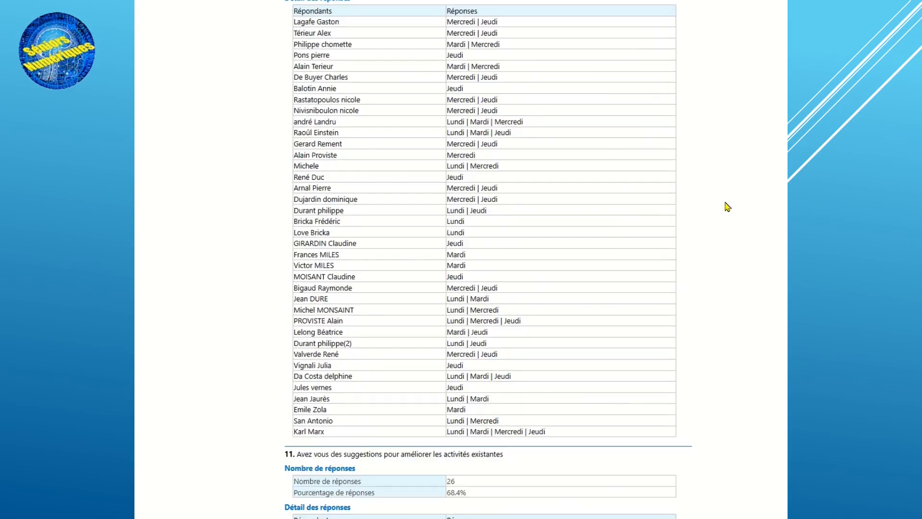
scroll(728, 207, up, 1)
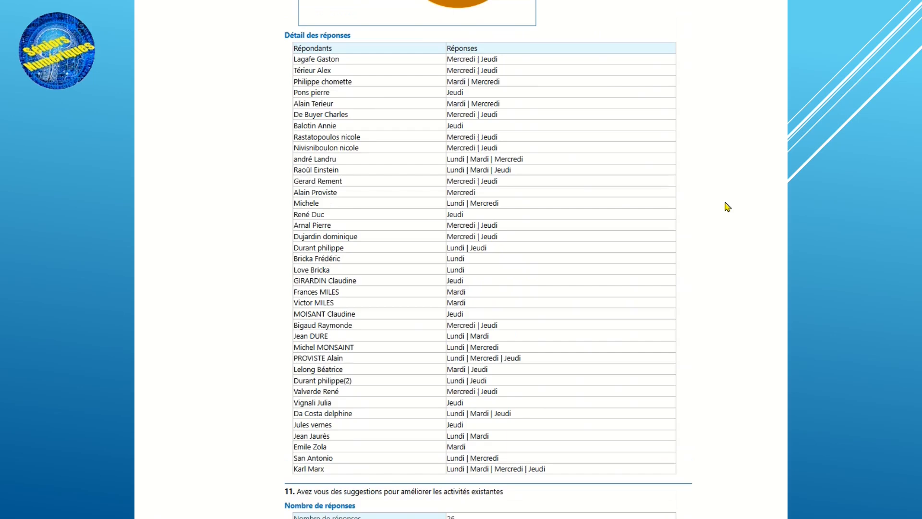
scroll(728, 206, up, 5)
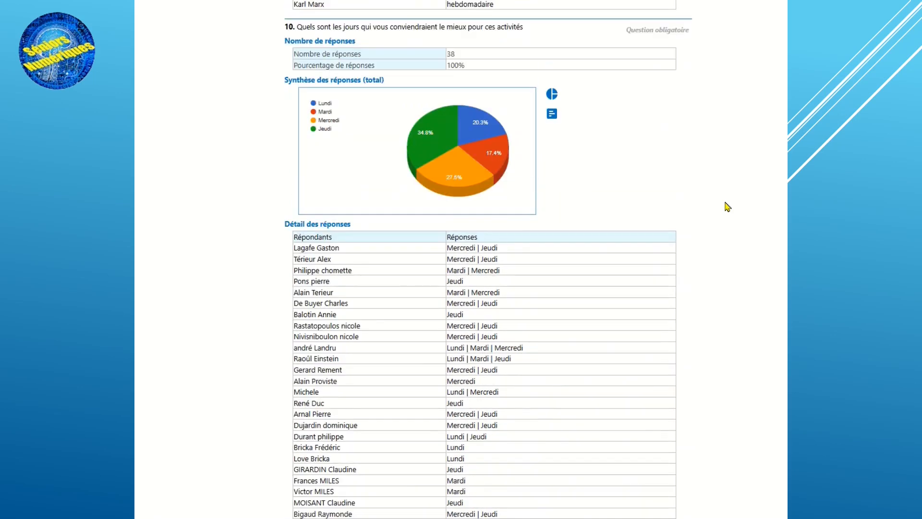